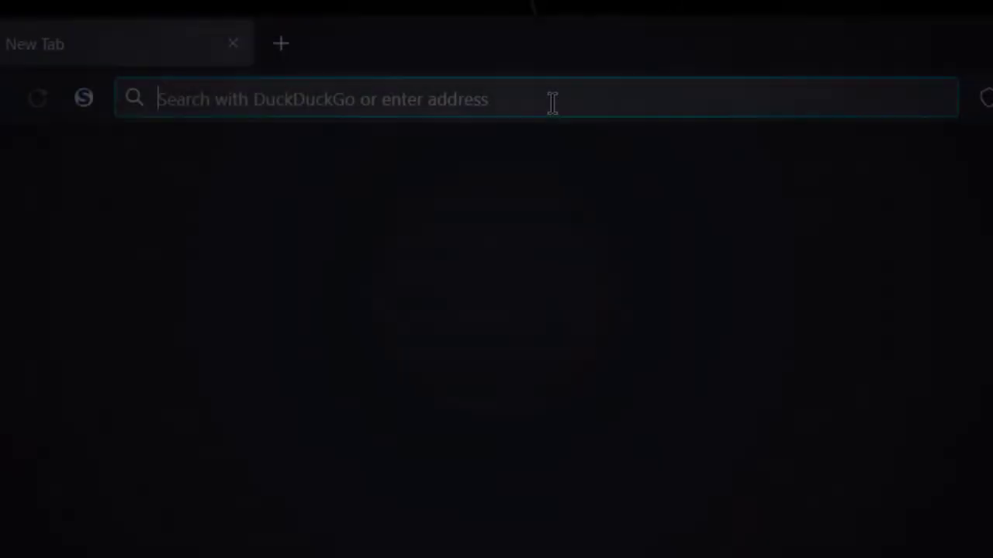
Search the web for 'EmptyStandbyList download' to find the wj32 Empty Standby List page
text(Emp)
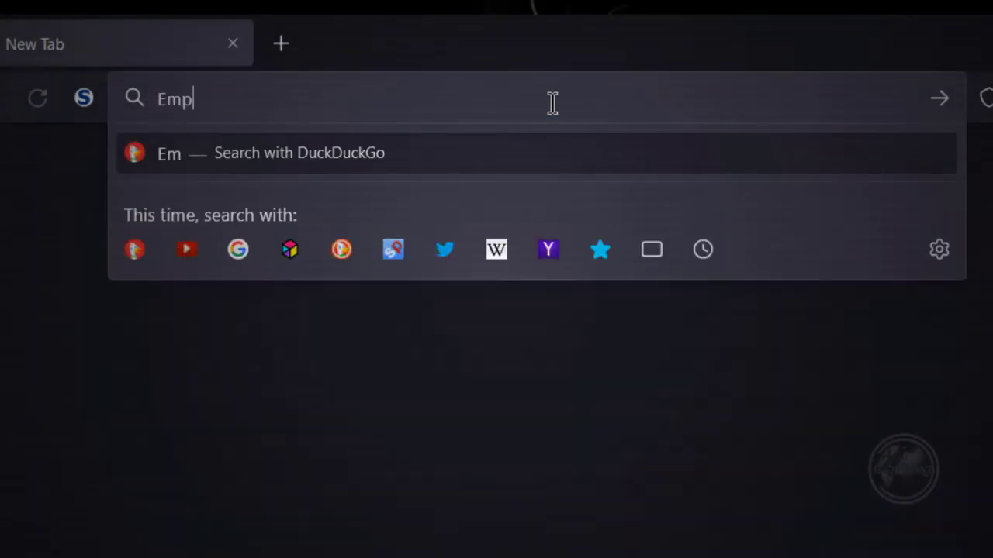
text(tyStan)
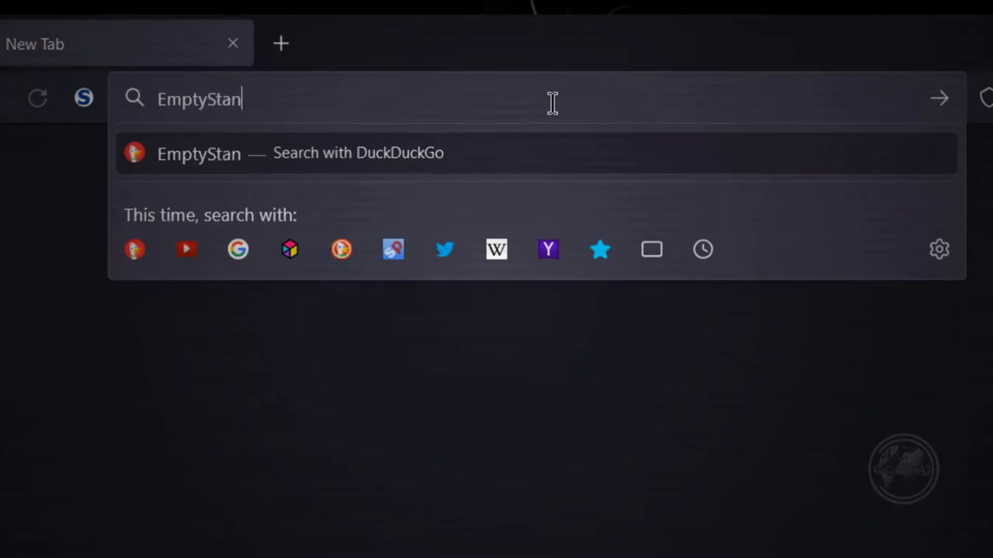
text(dbyLis)
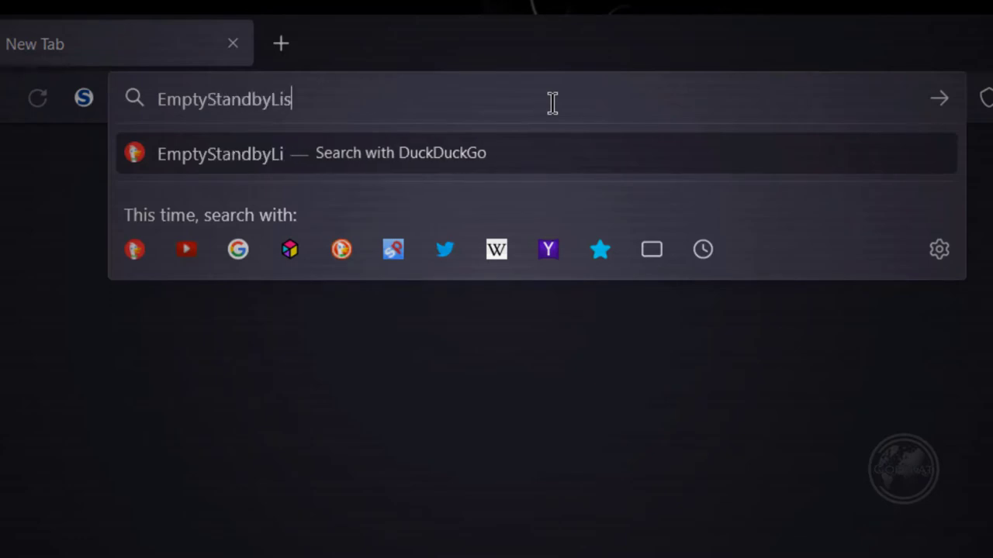
text(t download)
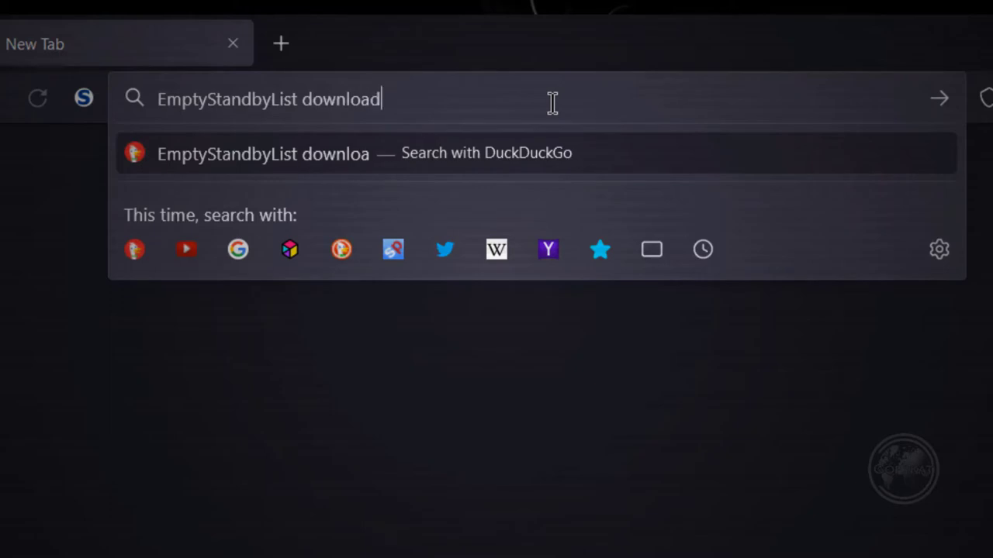
key(Return)
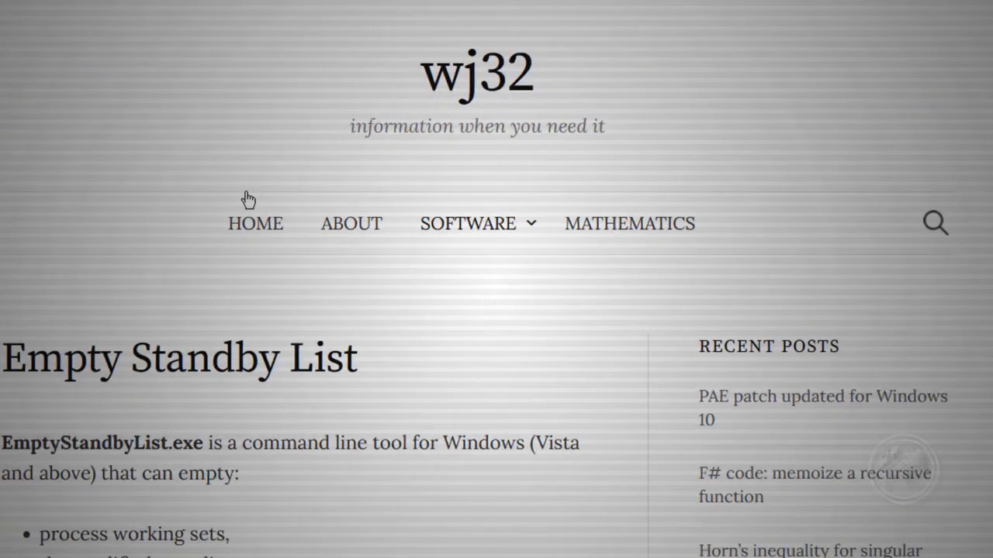
Scroll the wj32 page down to the EmptyStandbyList.exe download link
scroll(247, 200, down, 6)
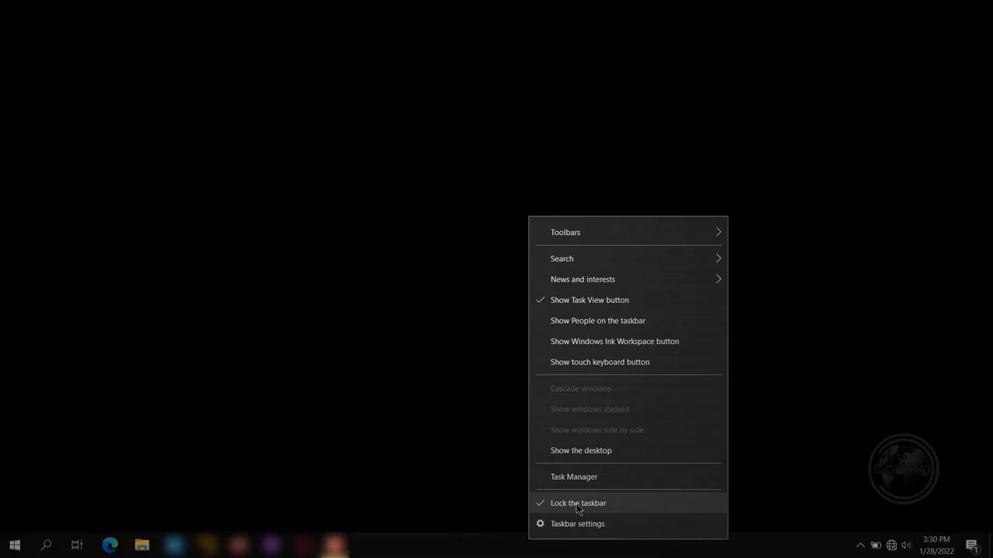
Check memory use in Task Manager's Memory view: 3.5 GB cached, 4.4 GB available
click(618, 478)
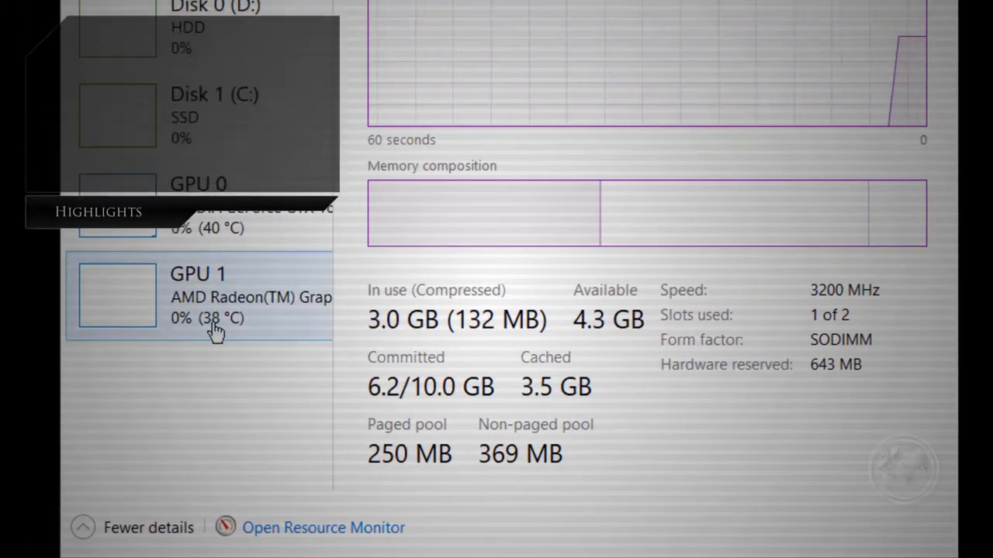
mouse_move(712, 224)
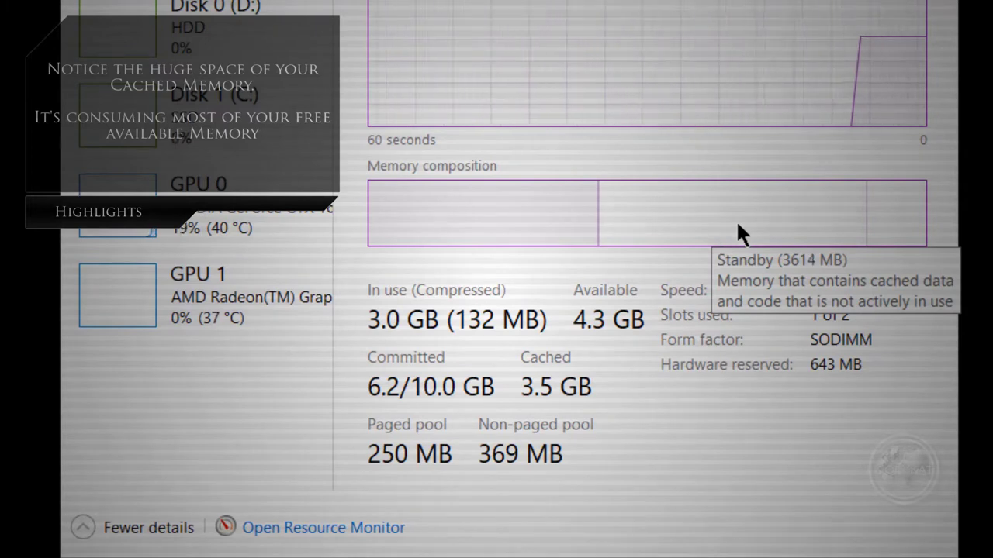
mouse_move(911, 225)
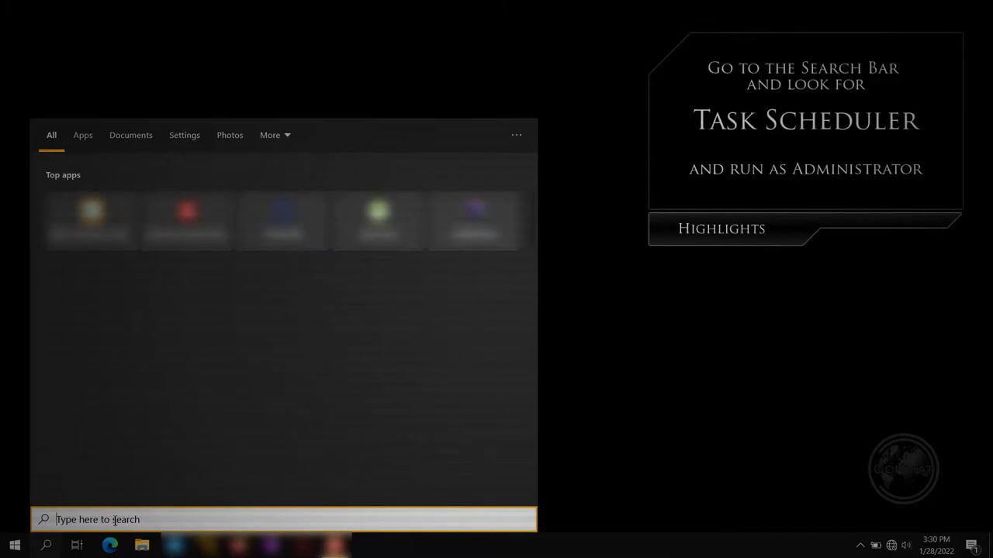
Launch Task Scheduler as administrator from Windows Search and start the Create Basic Task wizard
text(task)
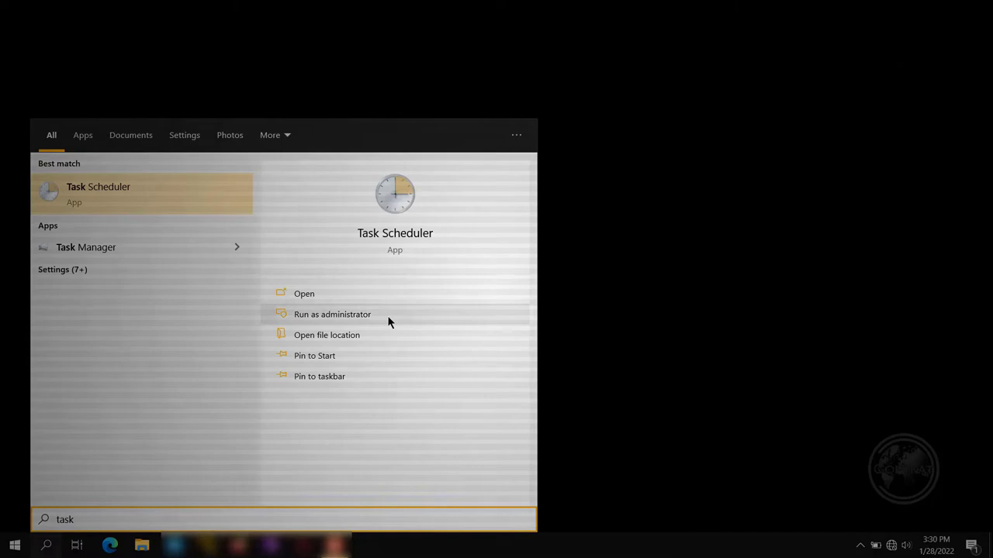
click(419, 318)
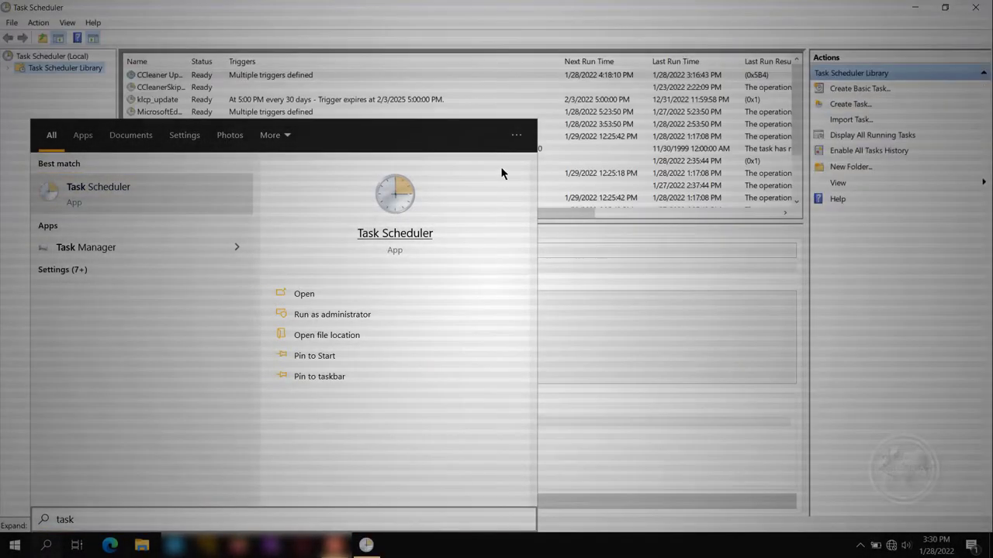
click(474, 21)
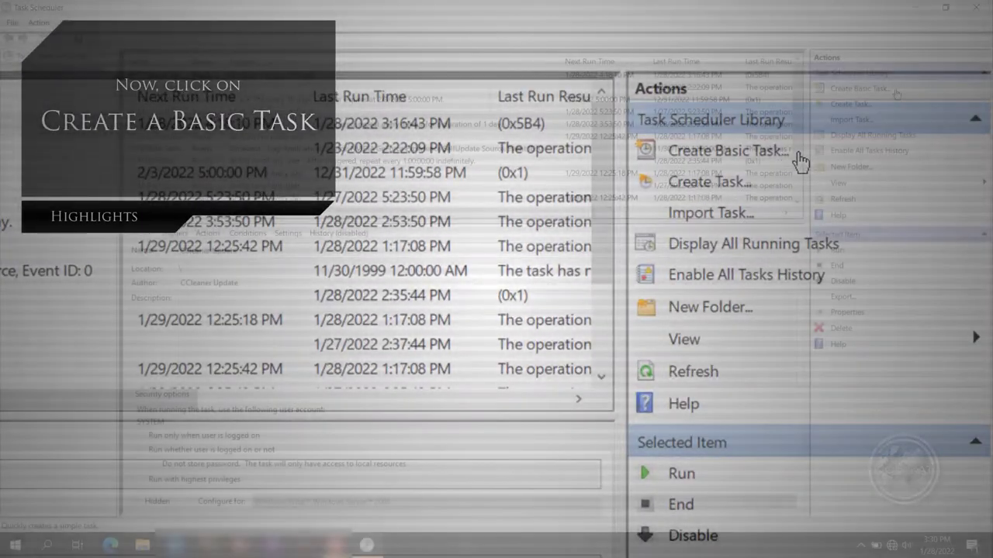
click(799, 160)
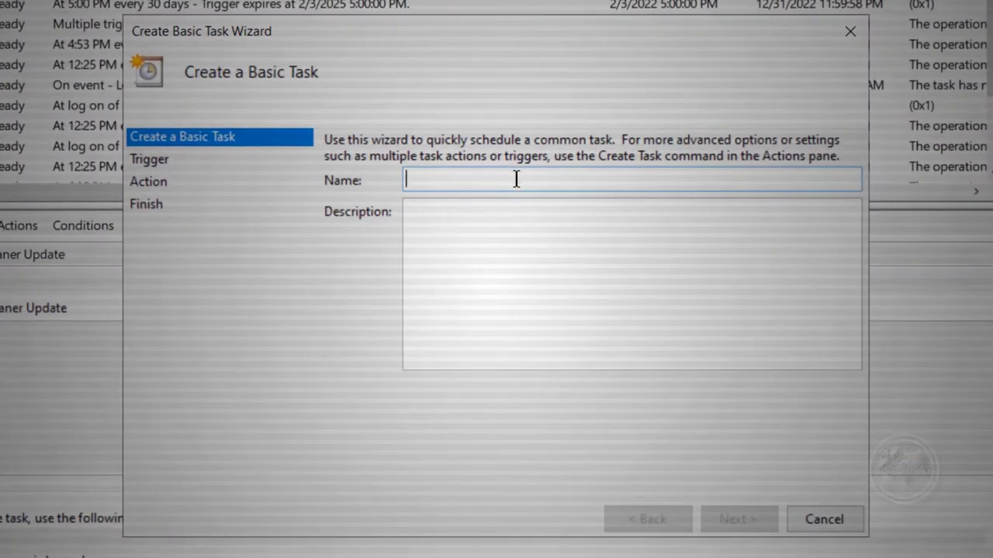
Enter the name '_Optimize Memory' and description 'Run the EmptyStandbyList every 15 min' for the task
text(_)
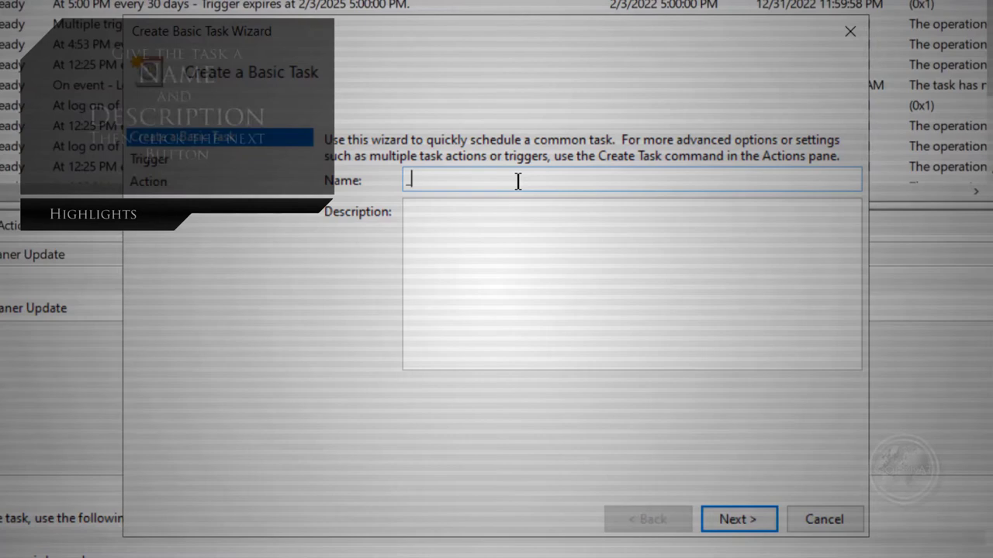
text(Opt)
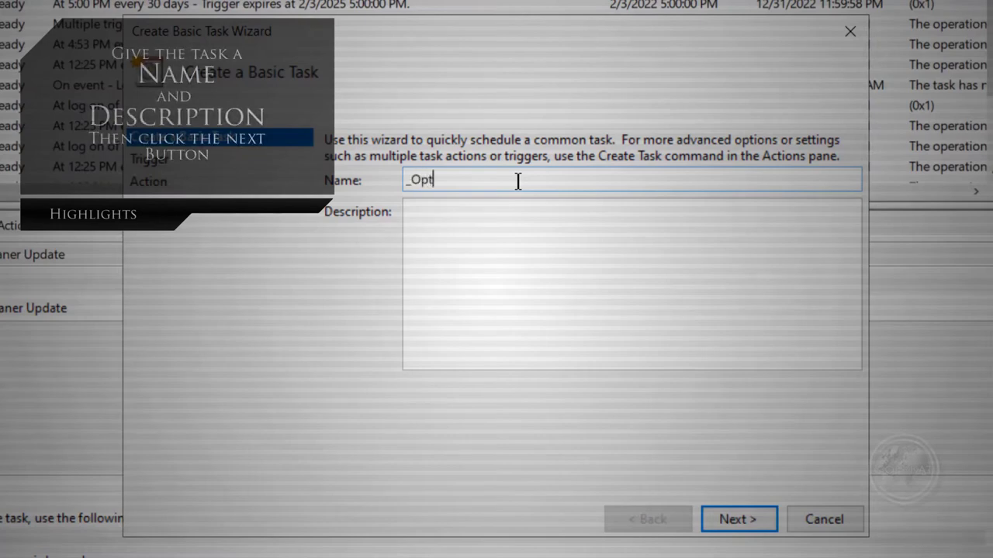
text(imize )
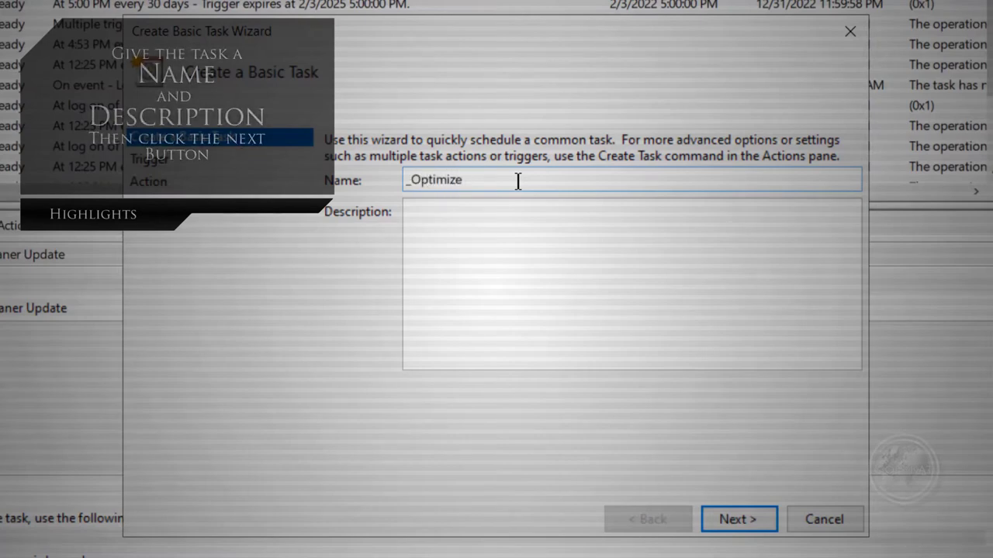
text(Memory)
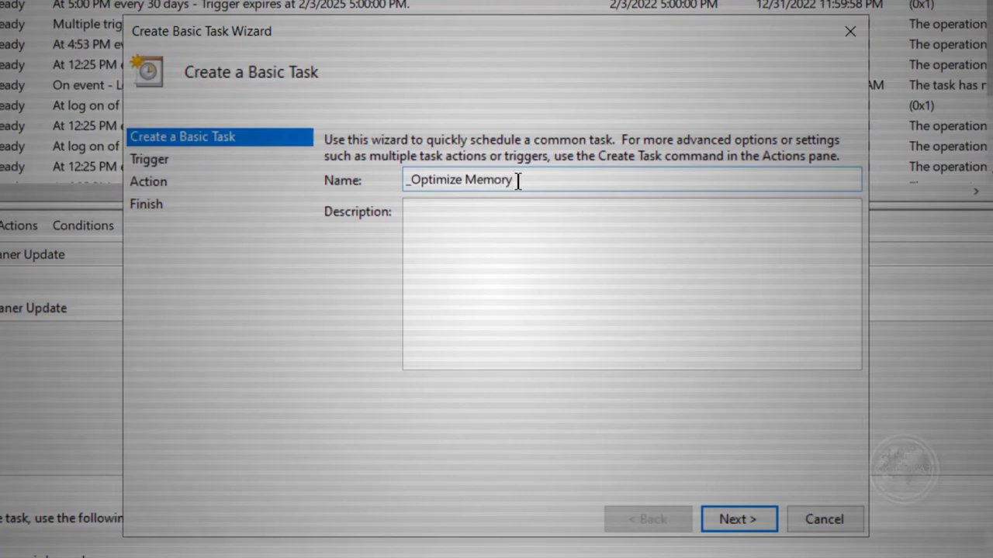
click(517, 210)
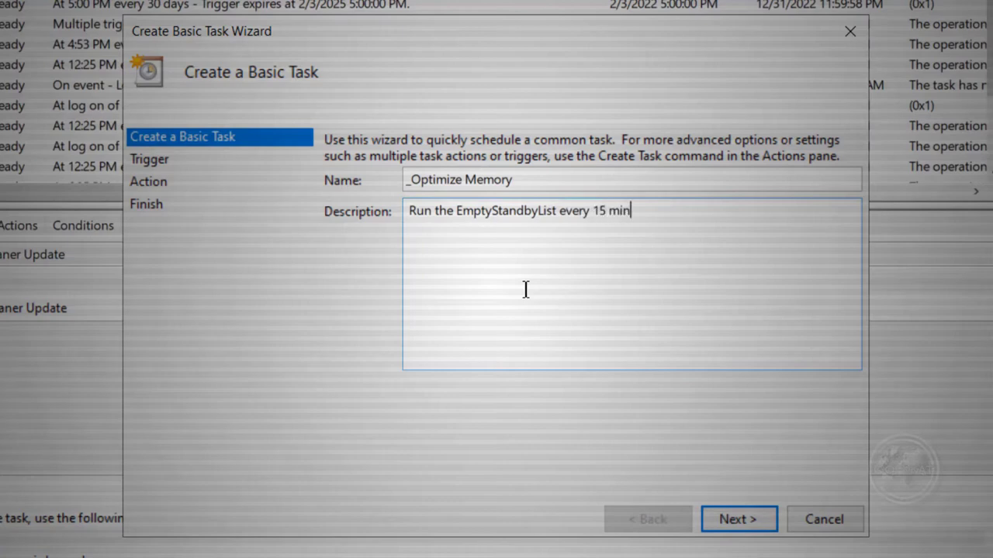
Give the task a One time trigger, keeping the default start date and time
click(743, 521)
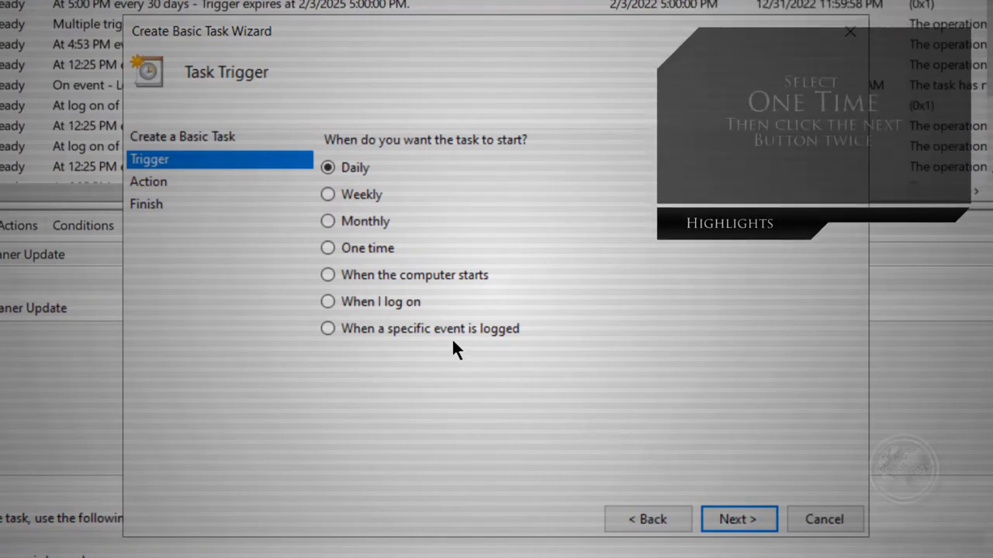
click(372, 247)
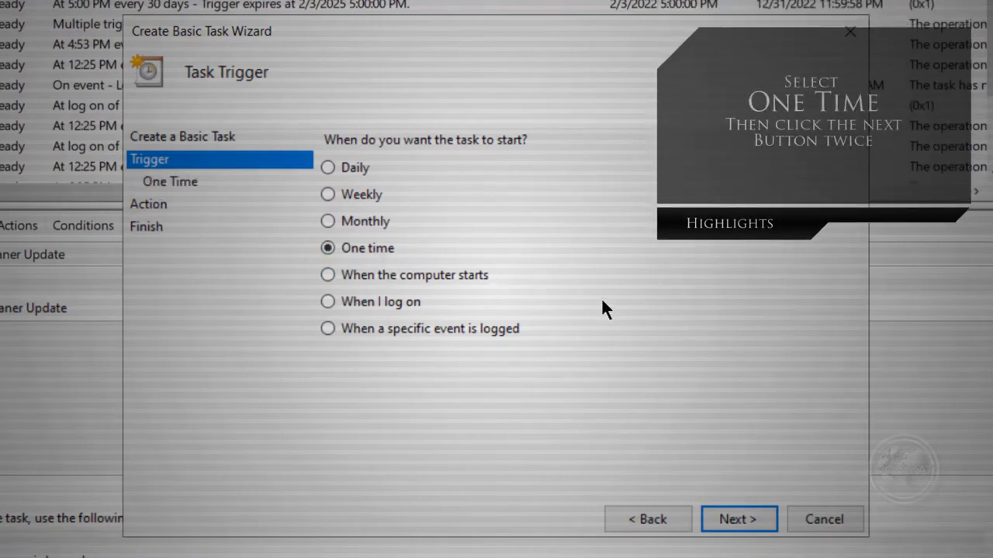
click(738, 520)
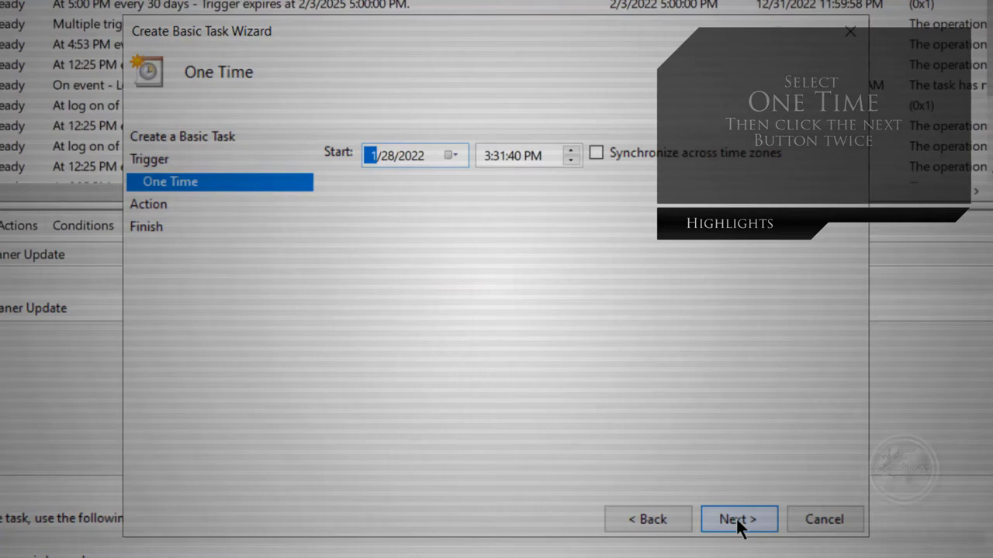
click(736, 516)
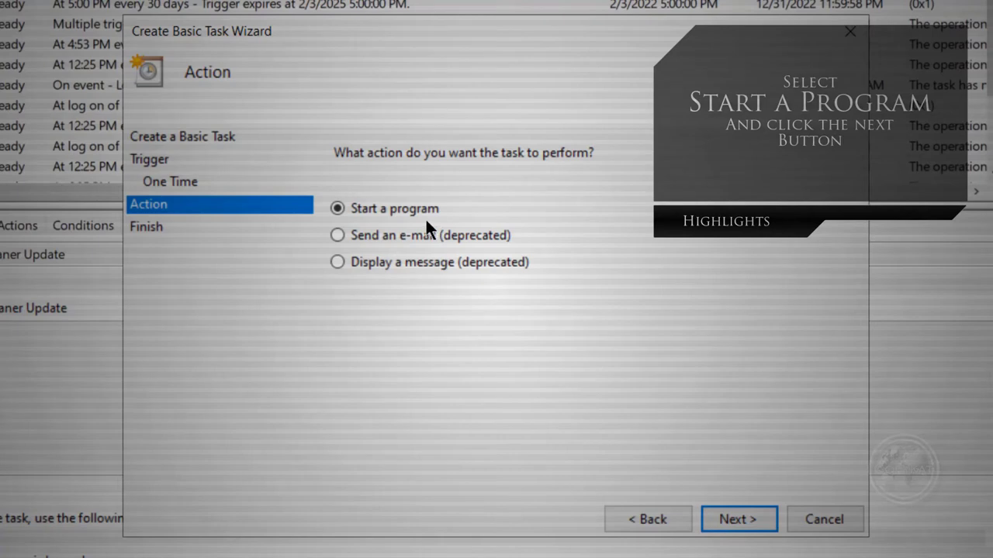
Set the action to start Downloads\EmptyStandbyList.exe with the argument 'standbylist'
click(749, 519)
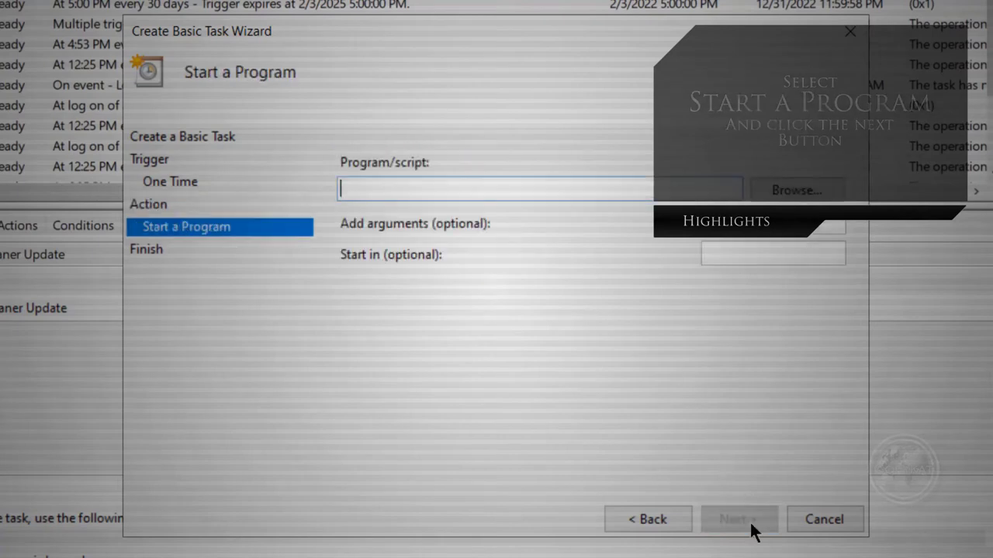
click(797, 190)
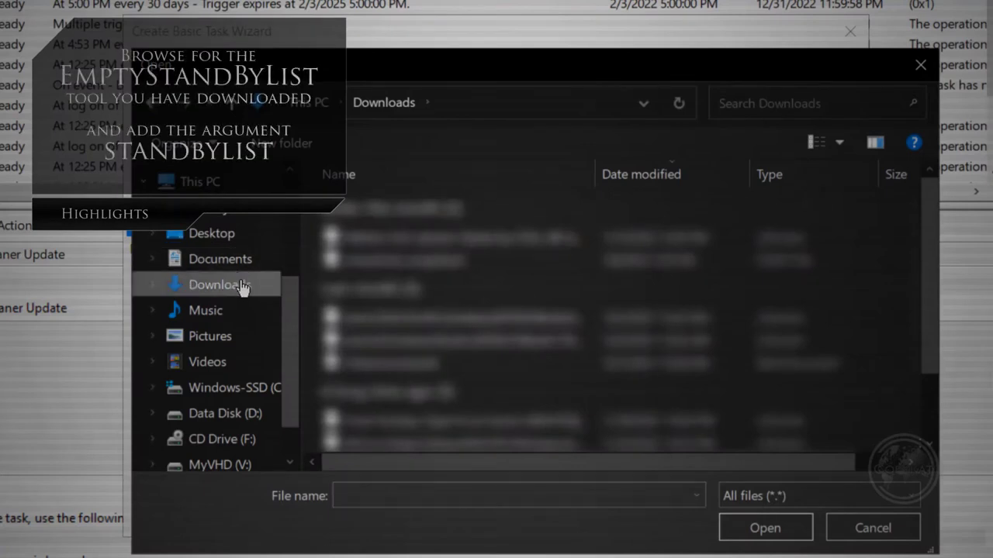
scroll(458, 303, down, 3)
click(458, 293)
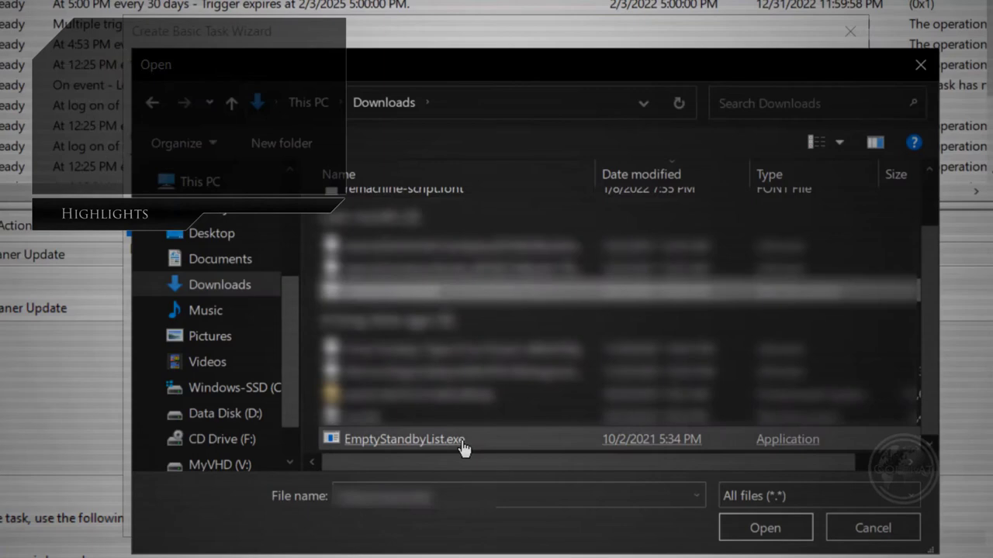
click(464, 442)
double_click(464, 442)
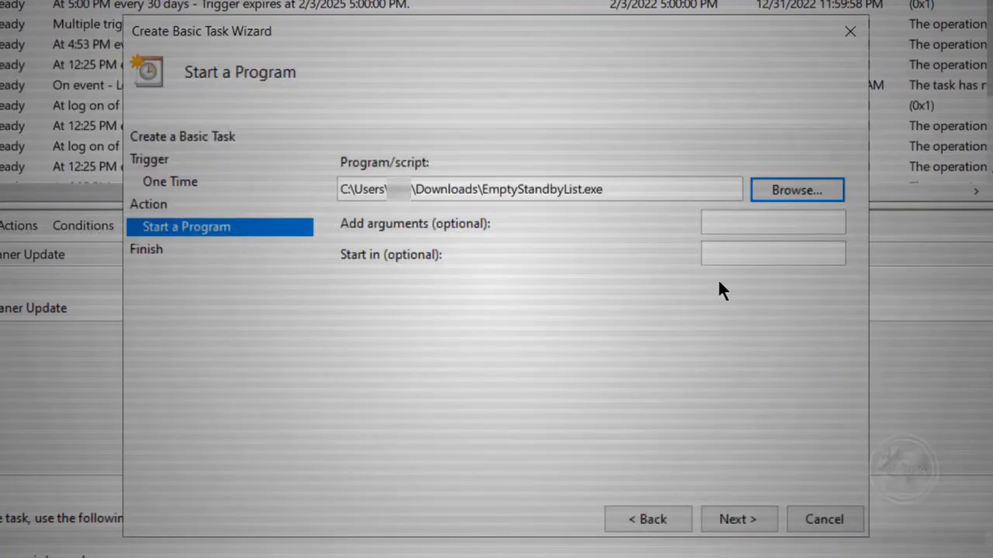
click(756, 224)
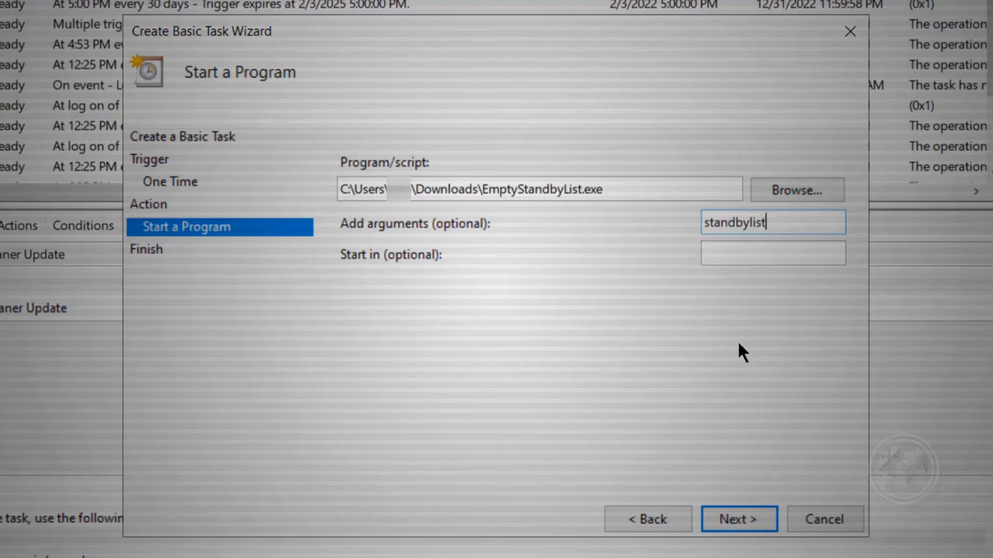
Finish the wizard with the option to open the new task's Properties dialog
click(751, 527)
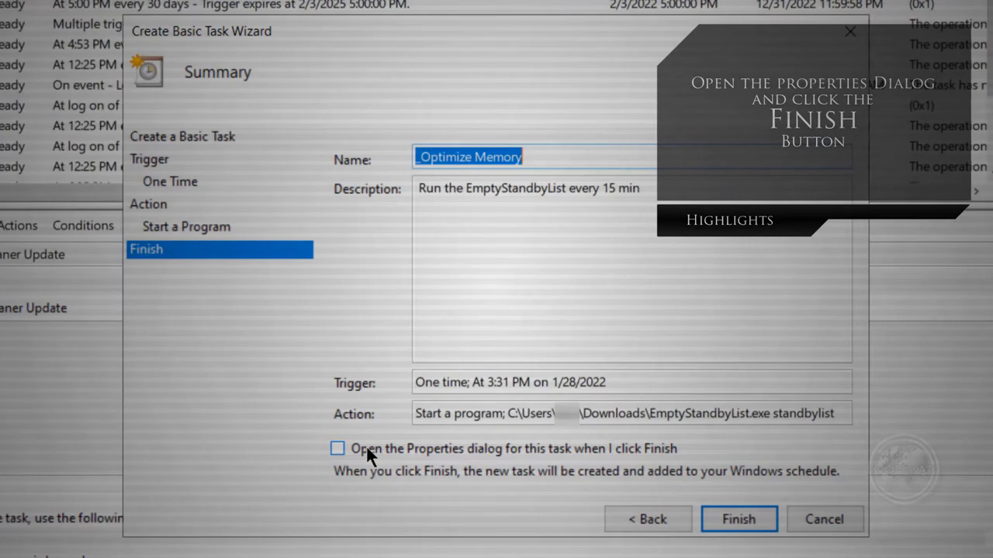
click(366, 446)
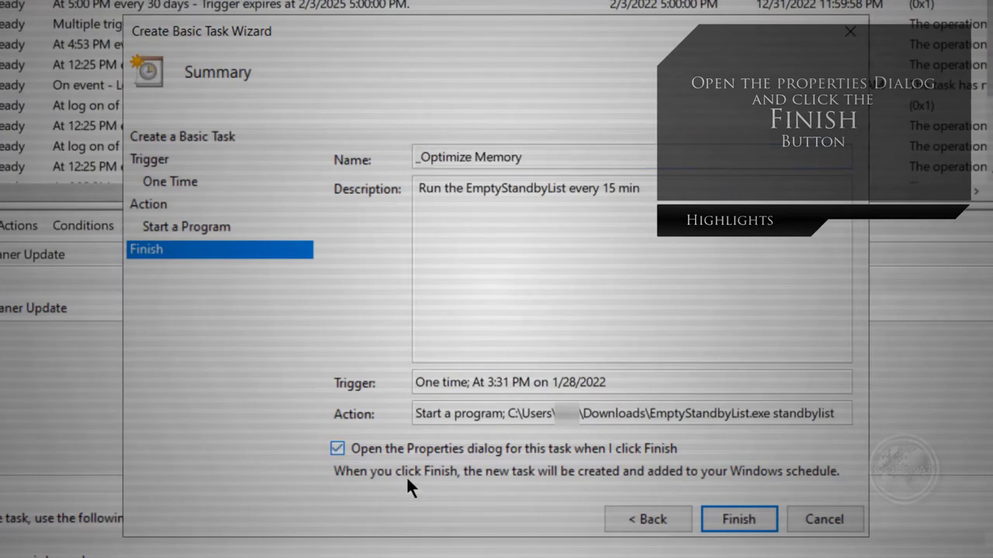
click(730, 514)
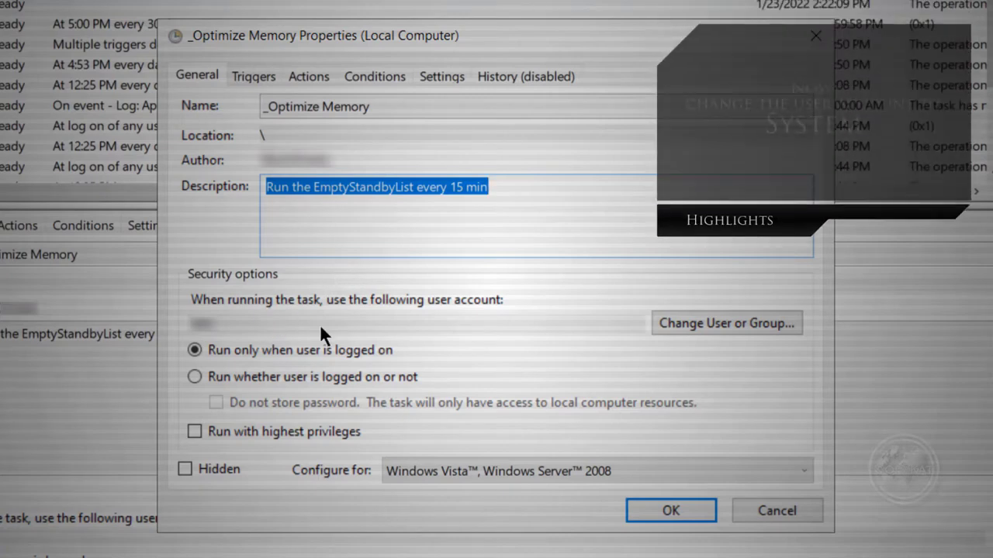
Change the task's user account to SYSTEM
click(766, 323)
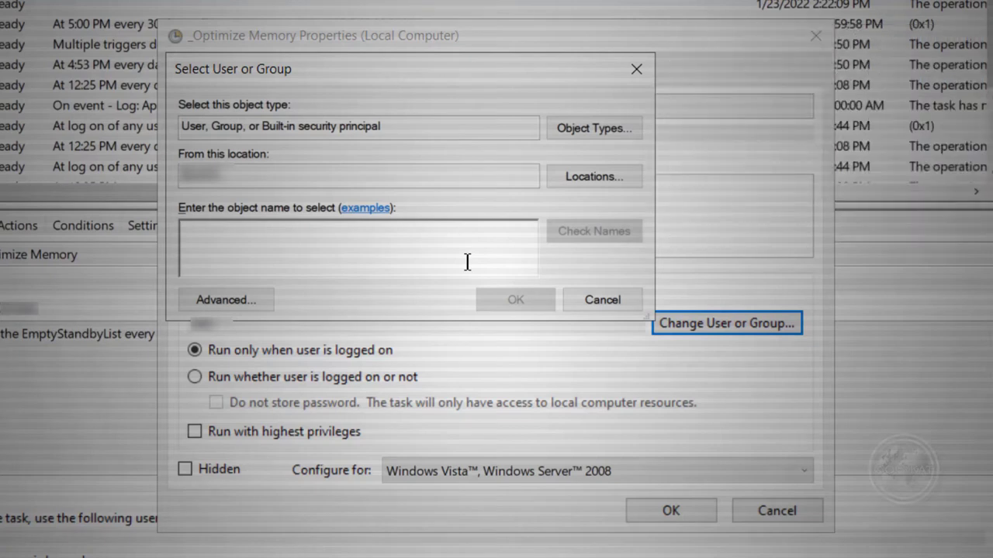
text(system)
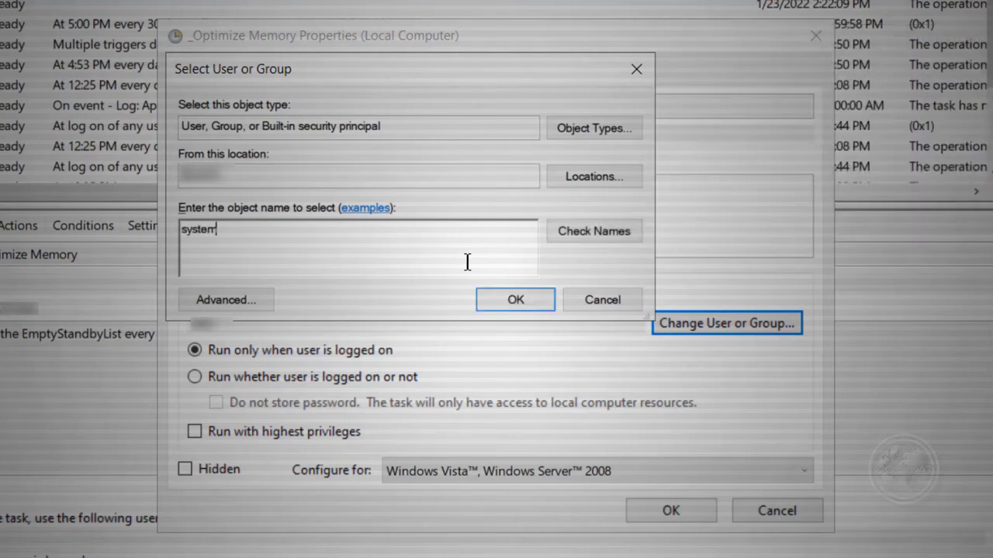
key(Return)
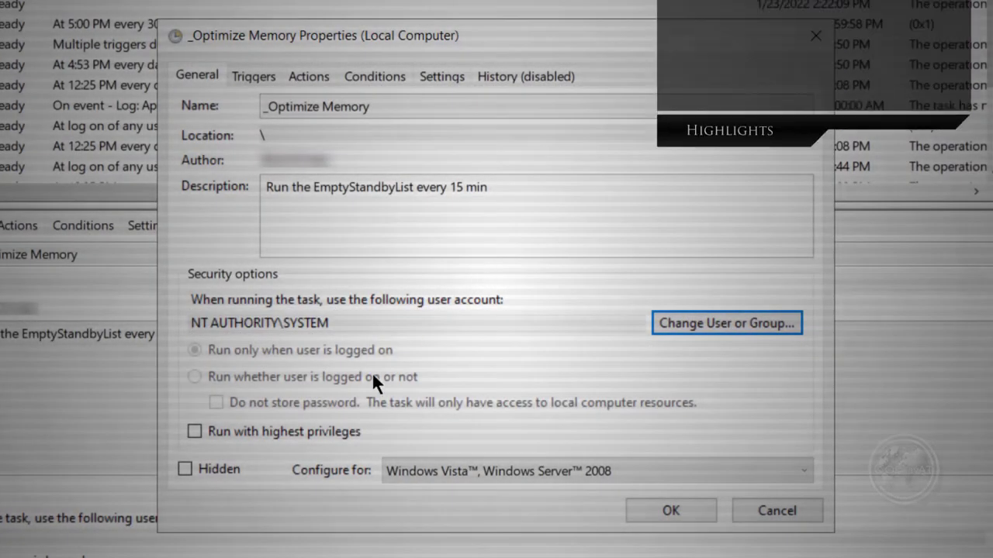
Enable Run with highest privileges and Hidden, and configure the task for Windows 10
click(290, 429)
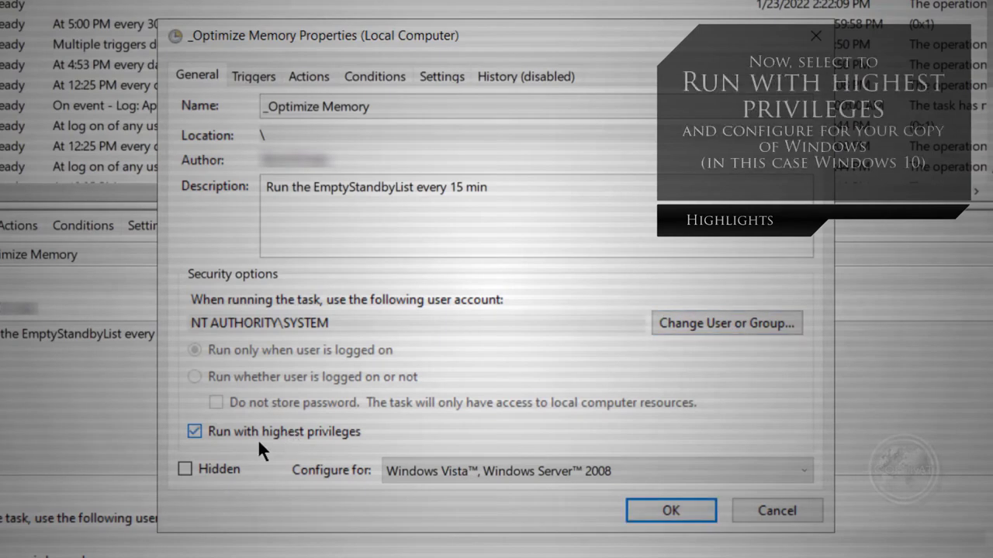
click(225, 470)
click(481, 471)
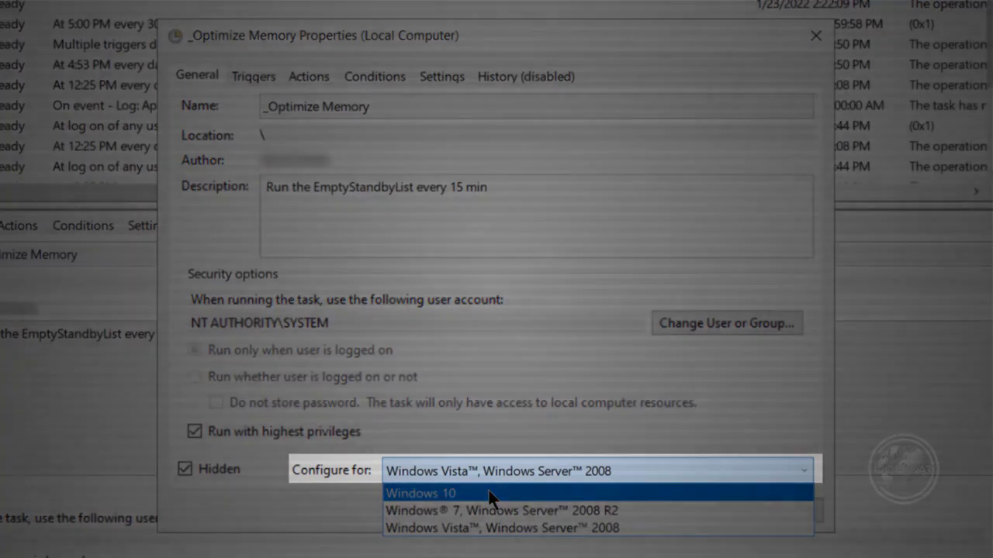
click(489, 494)
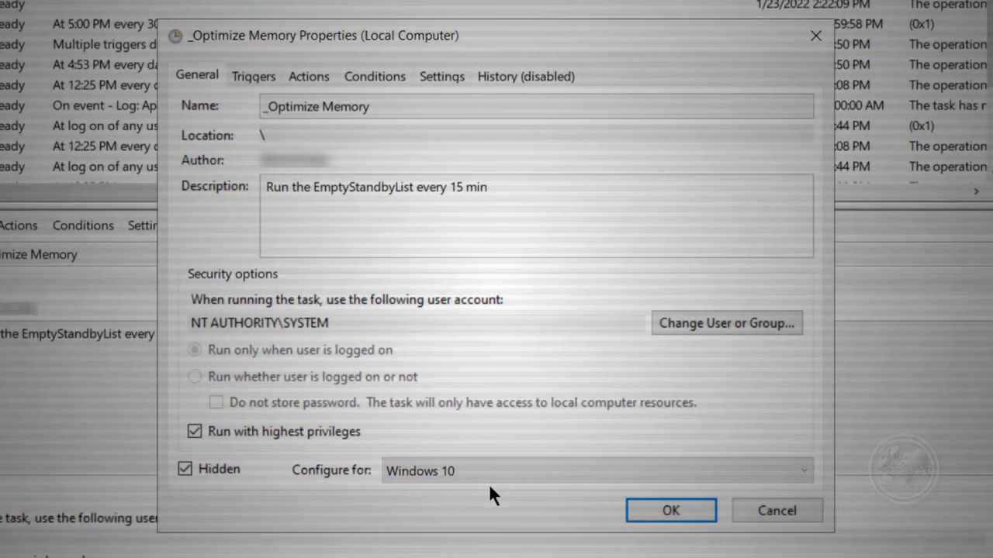
click(251, 75)
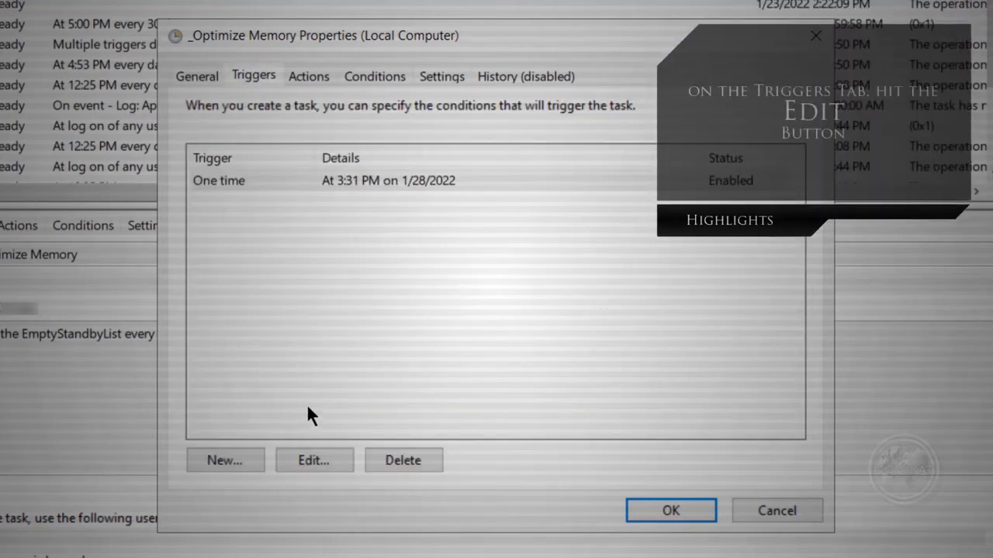
Edit the one-time trigger: repeat every 15 minutes for Indefinitely, random delay 30 seconds
click(340, 465)
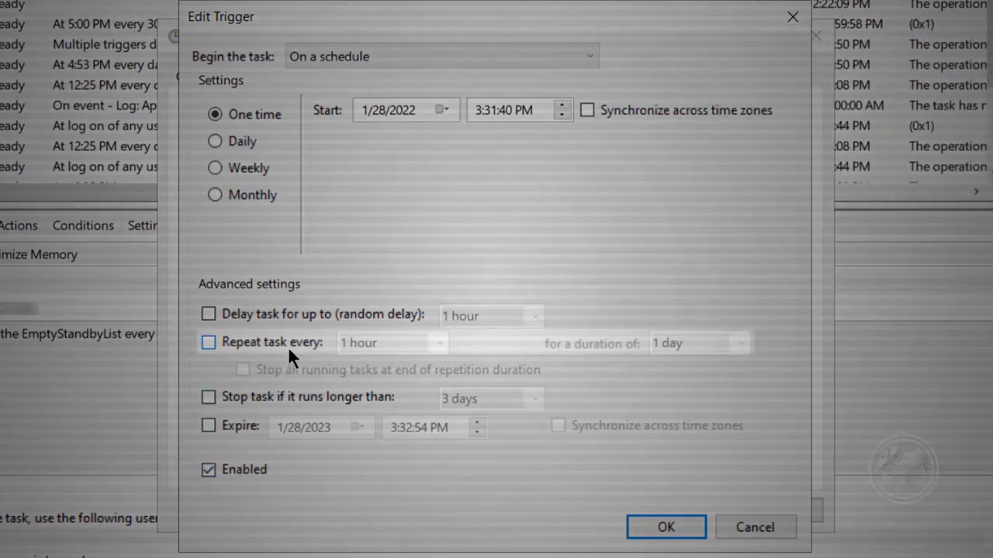
click(288, 343)
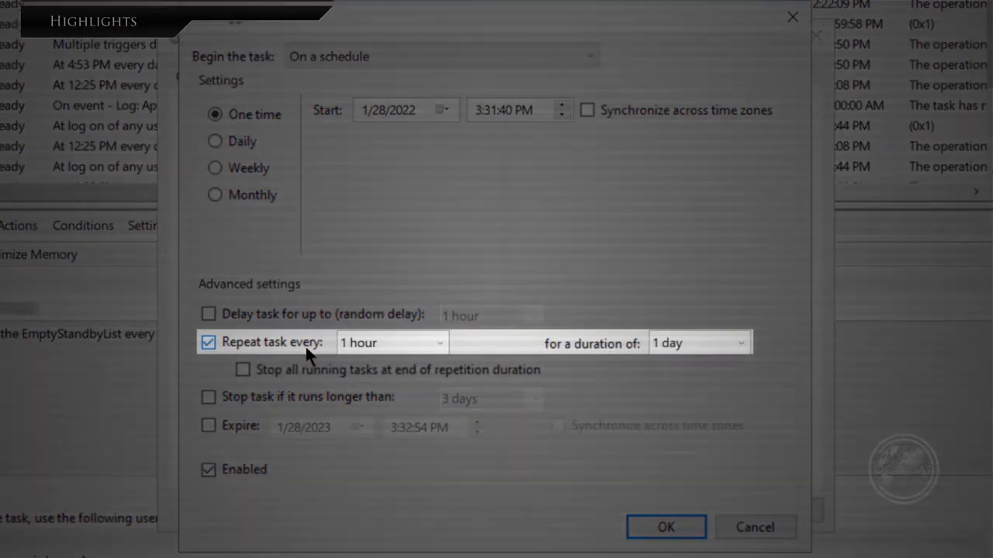
click(415, 347)
click(439, 343)
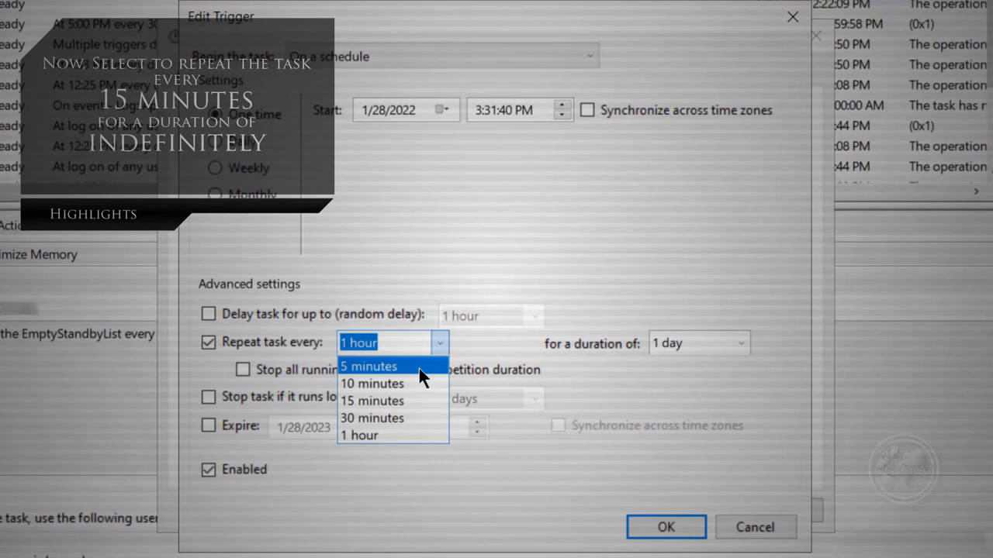
click(413, 397)
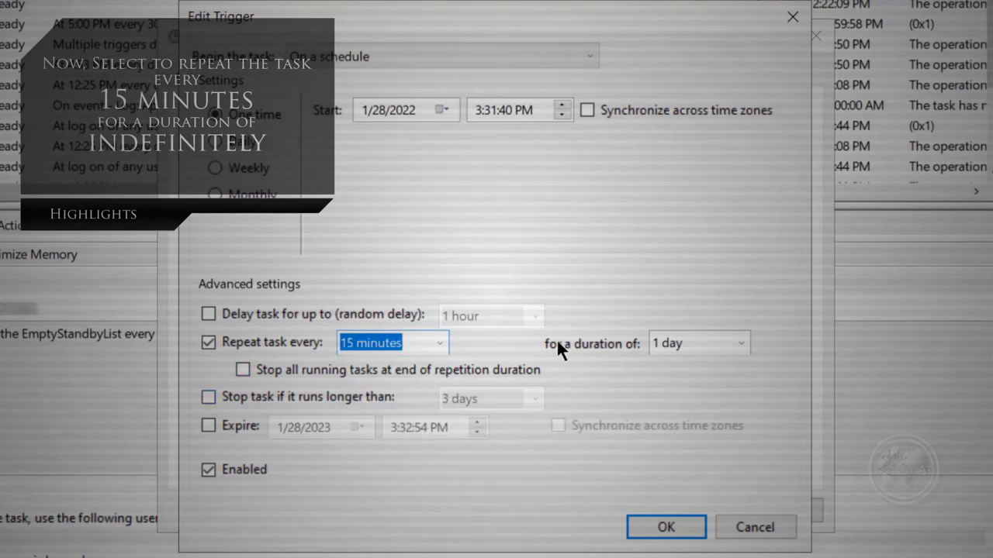
click(737, 345)
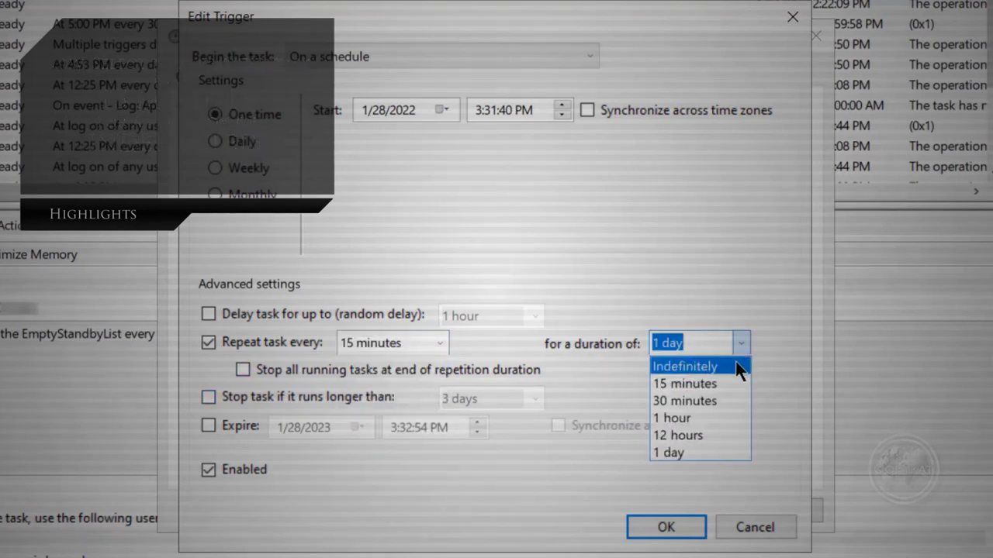
click(737, 365)
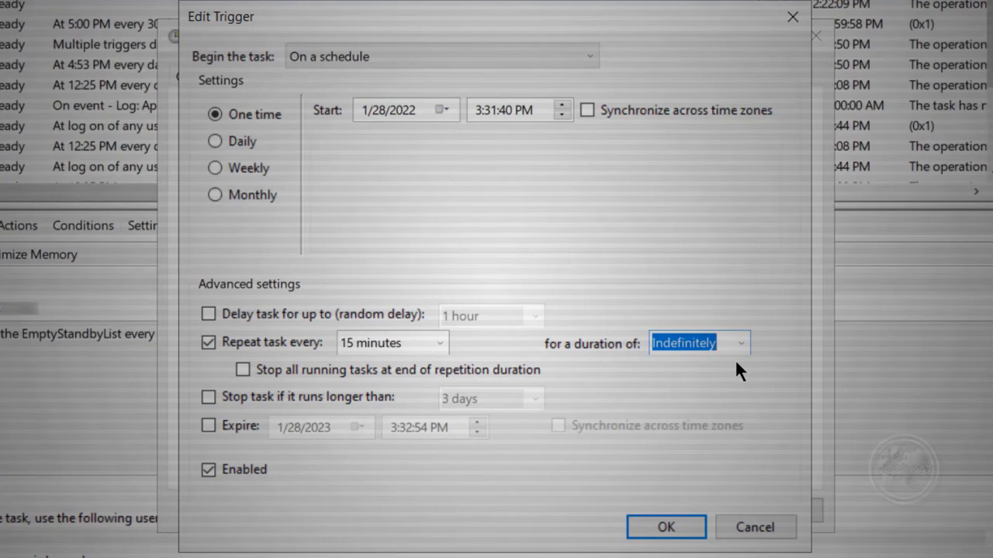
click(303, 318)
click(536, 317)
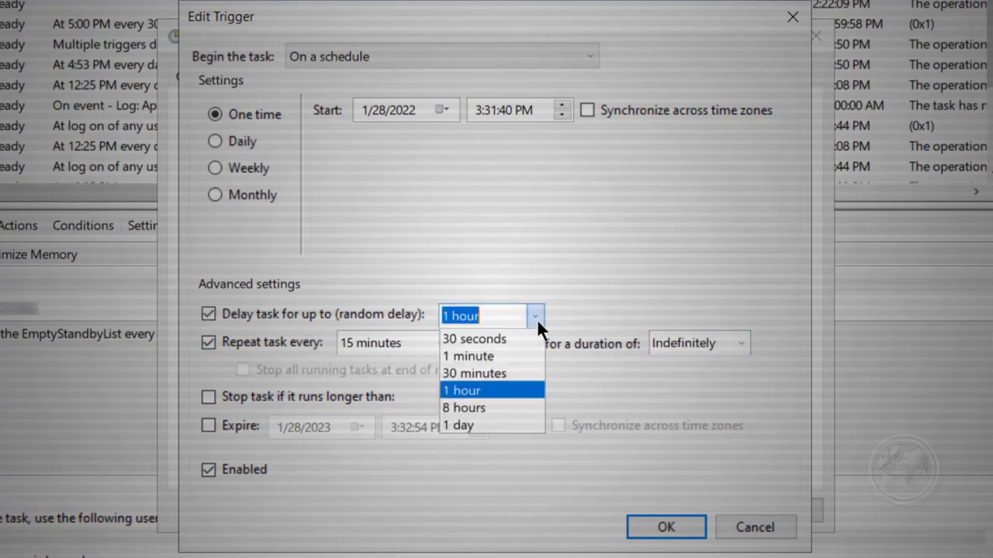
click(527, 333)
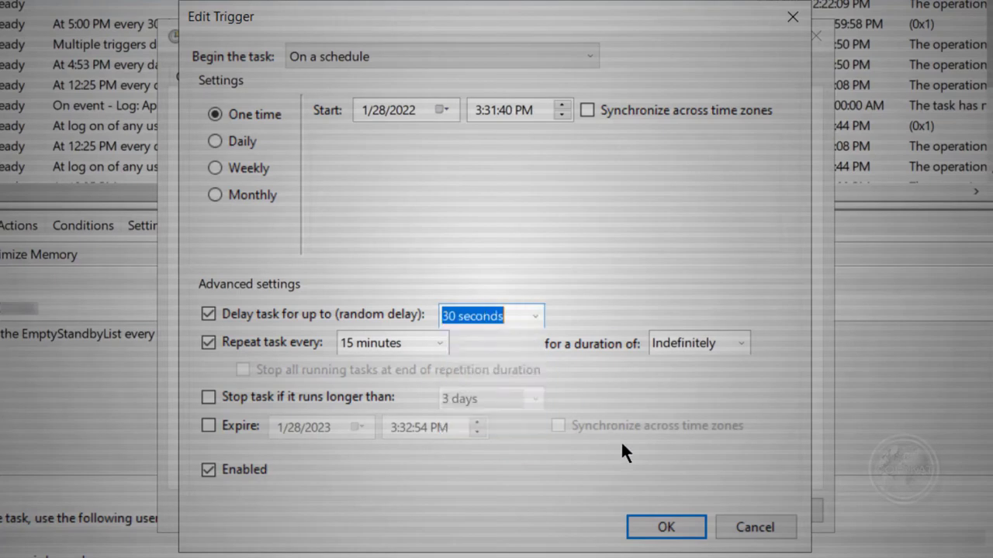
click(656, 524)
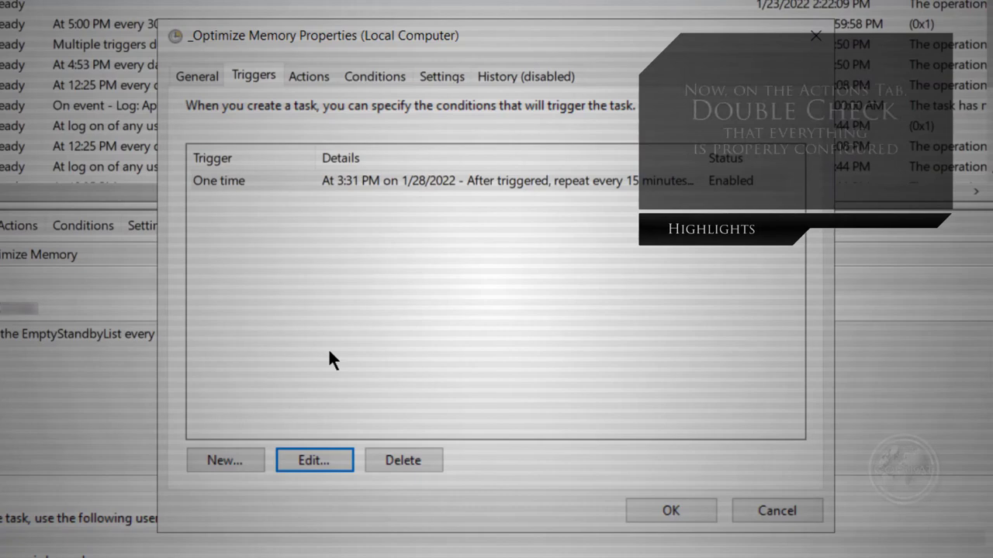
Verify the EmptyStandbyList.exe action path and arguments, then save and close the Properties
click(306, 77)
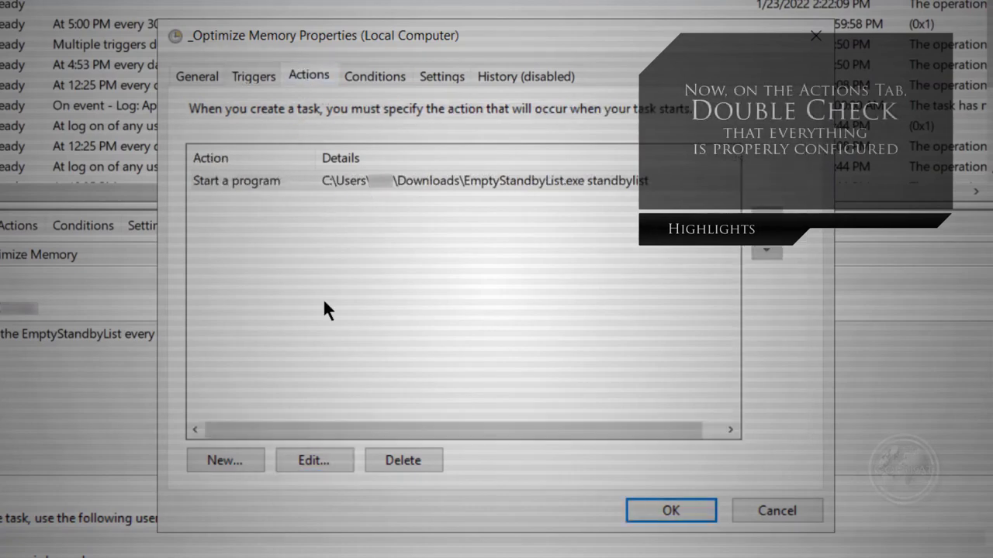
click(338, 466)
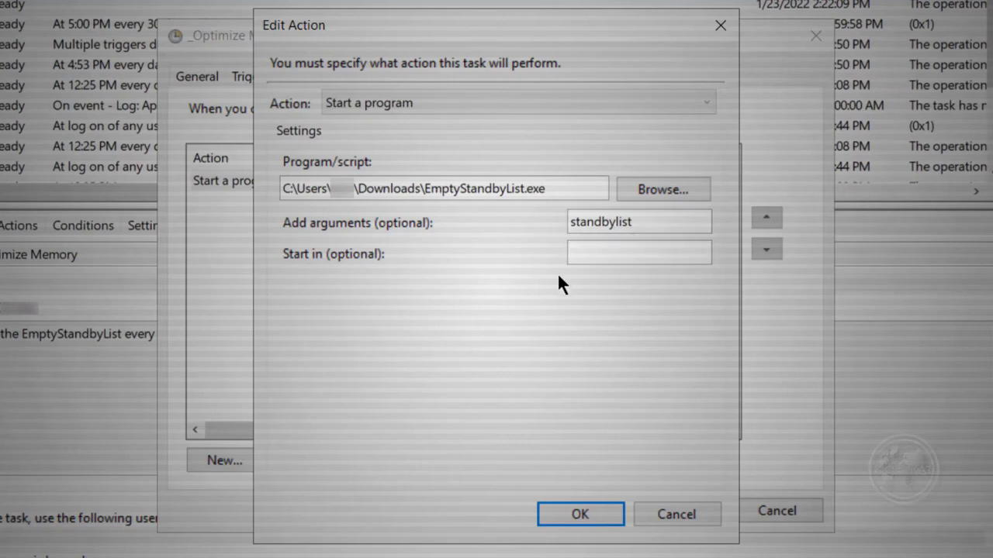
click(591, 514)
click(673, 508)
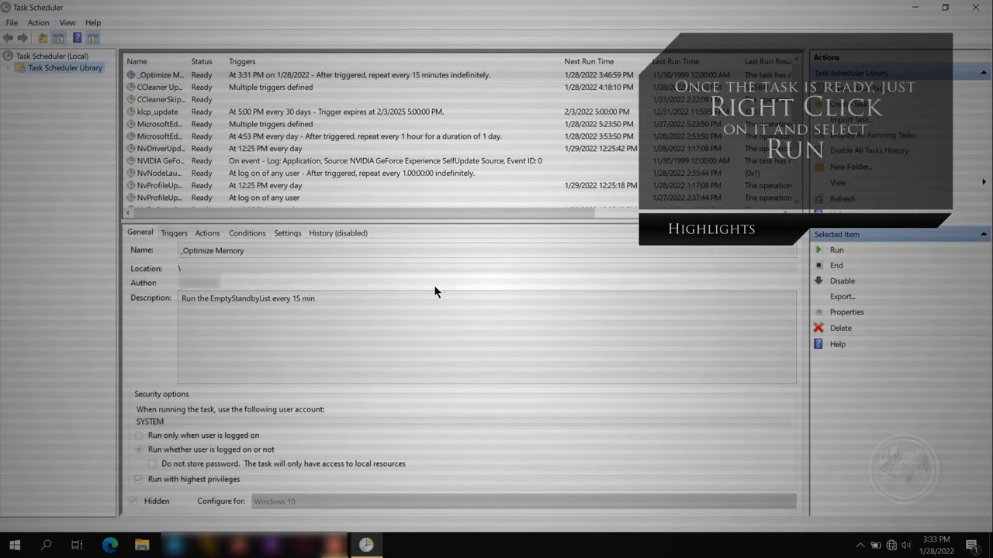
Snap Task Manager's Memory page (3.6 GB cached) to the right half, with Task Scheduler on the left
right_click(495, 543)
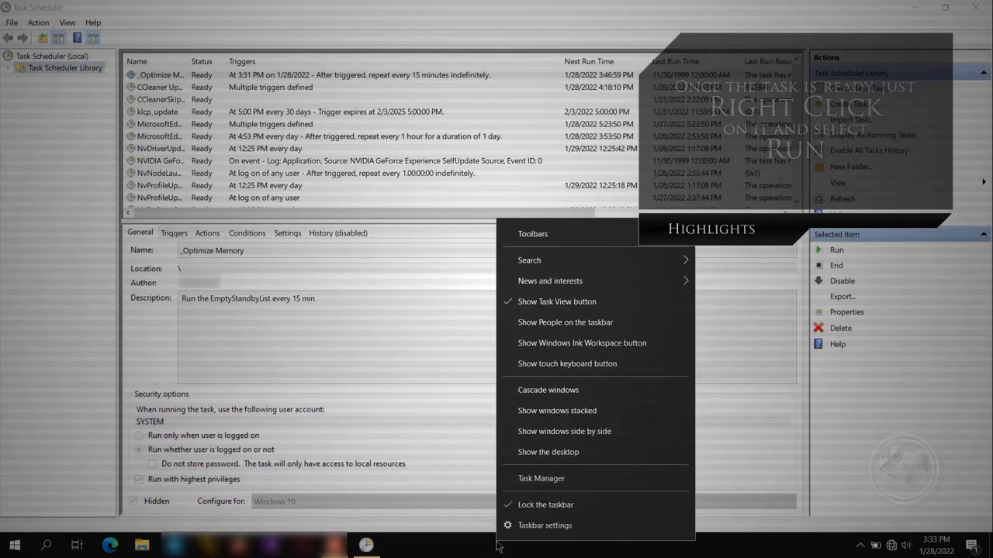
click(574, 479)
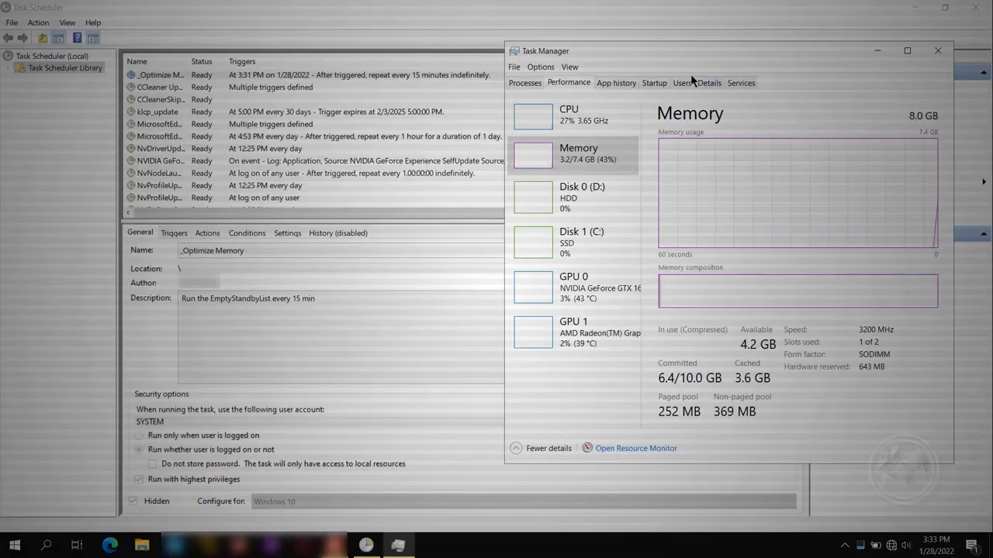
key(super+Right)
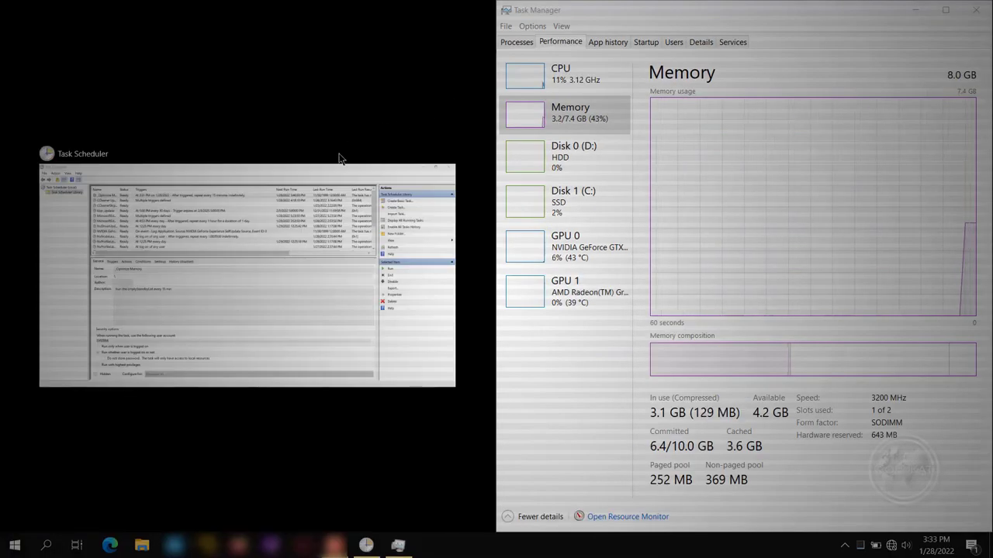
click(339, 158)
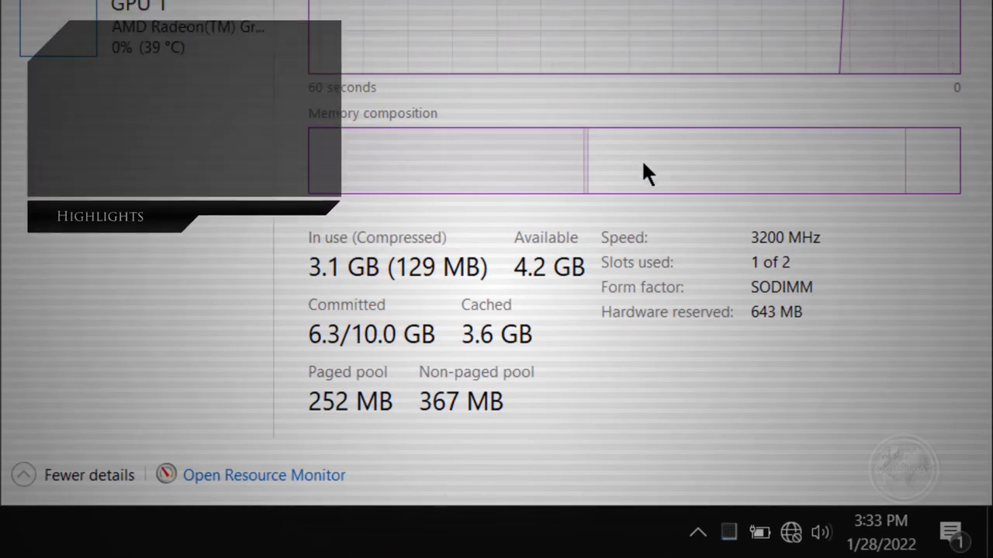
mouse_move(643, 164)
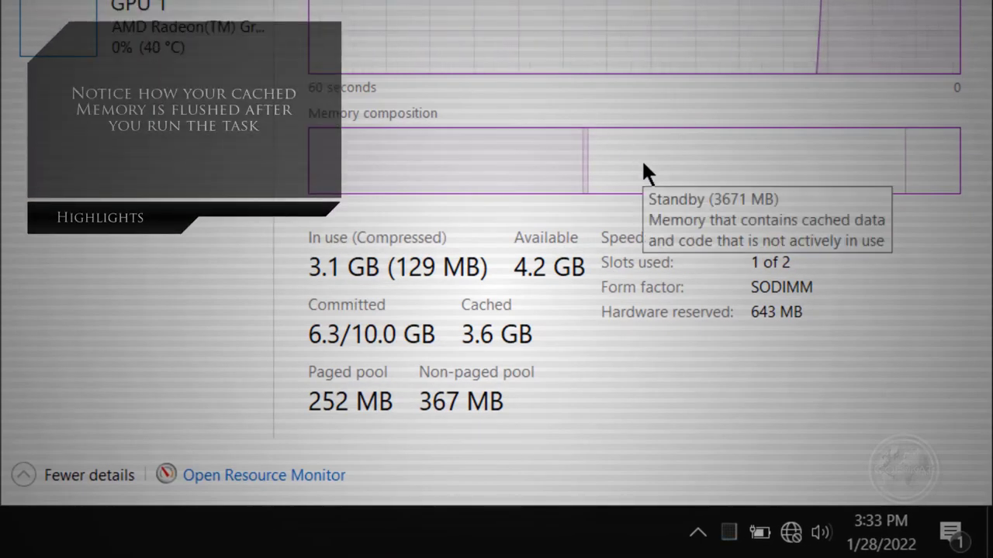
mouse_move(933, 165)
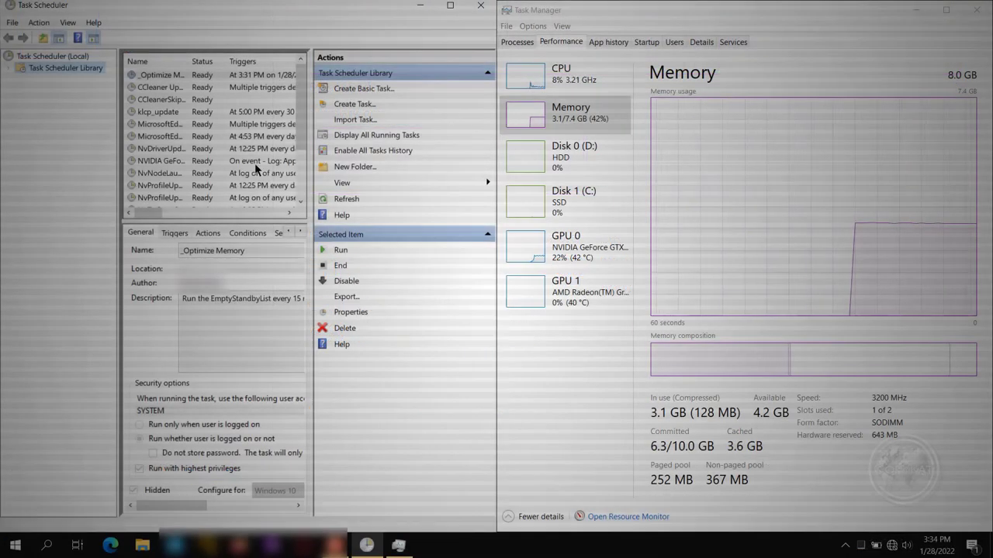
Run the _Optimize Memory task manually, dropping cached memory to about 57 MB
right_click(165, 77)
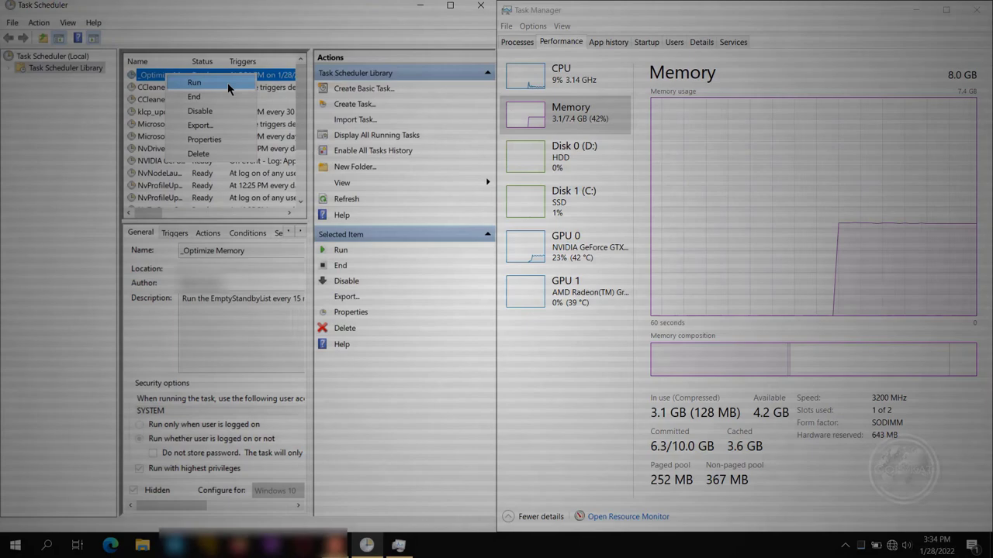
click(227, 82)
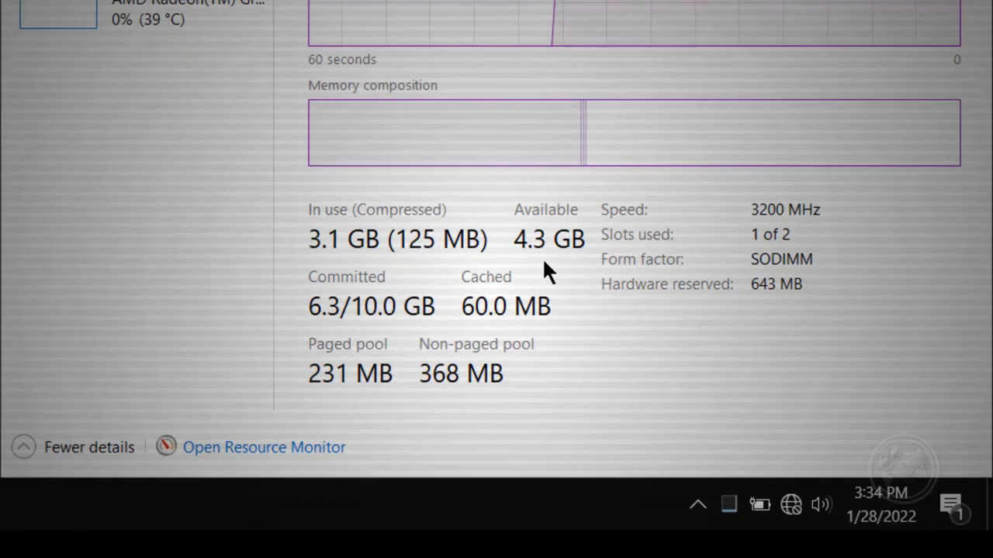
mouse_move(663, 137)
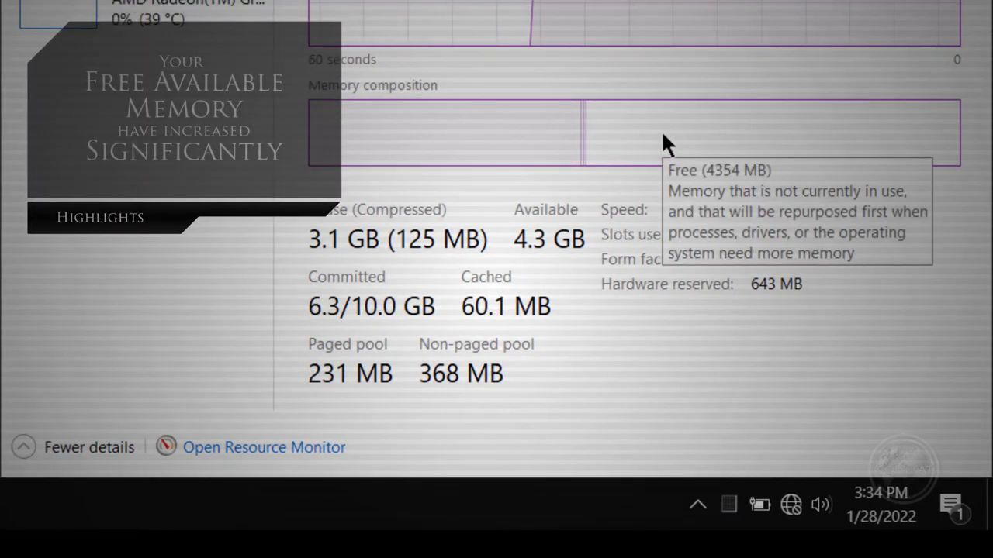